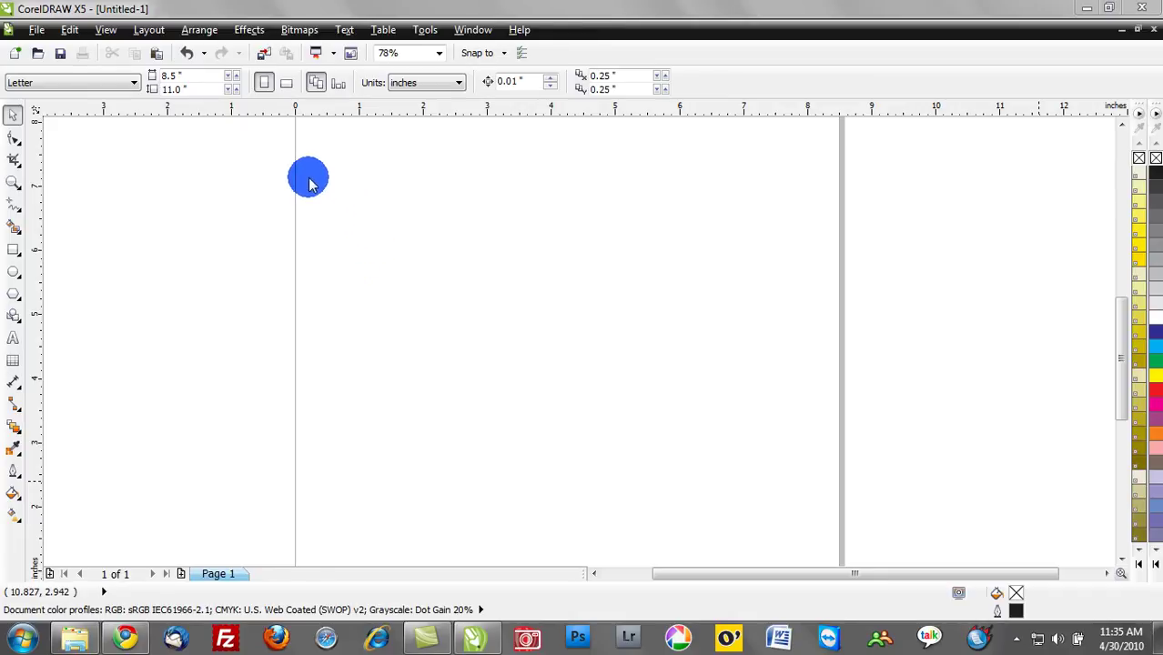
Open the File menu of the blank Untitled-1 document.
{"action": "left_click", "coordinate": [37, 32]}
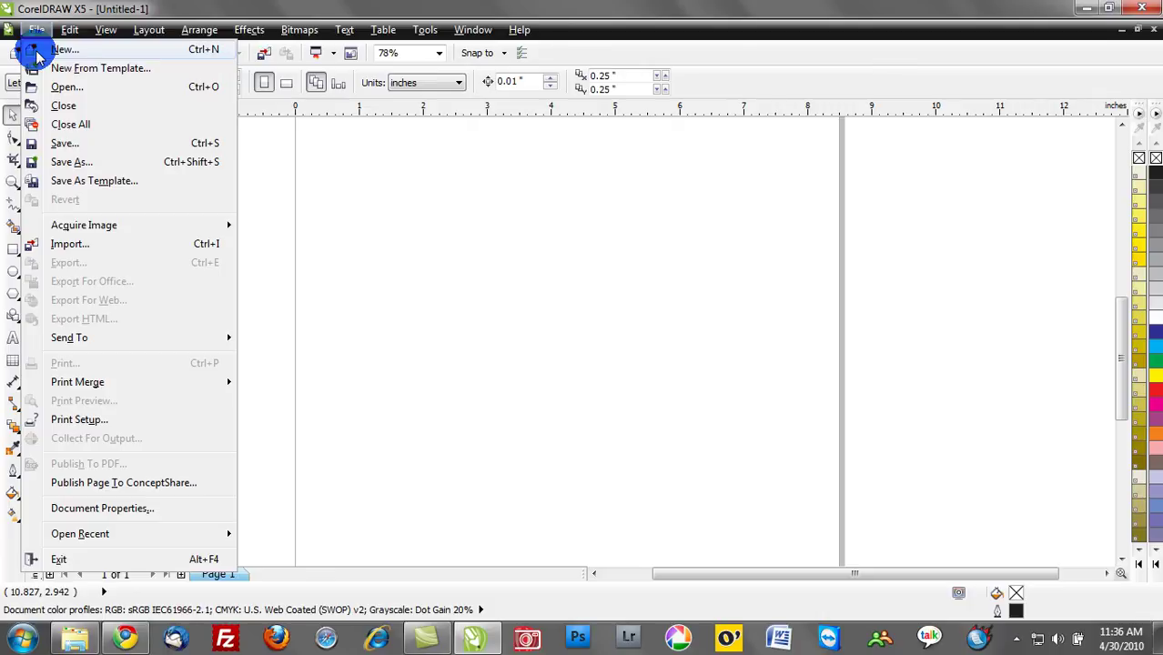
Look through the Edit, View and Layout menus, then dismiss them back to the empty Letter page.
{"action": "mouse_move", "coordinate": [72, 30]}
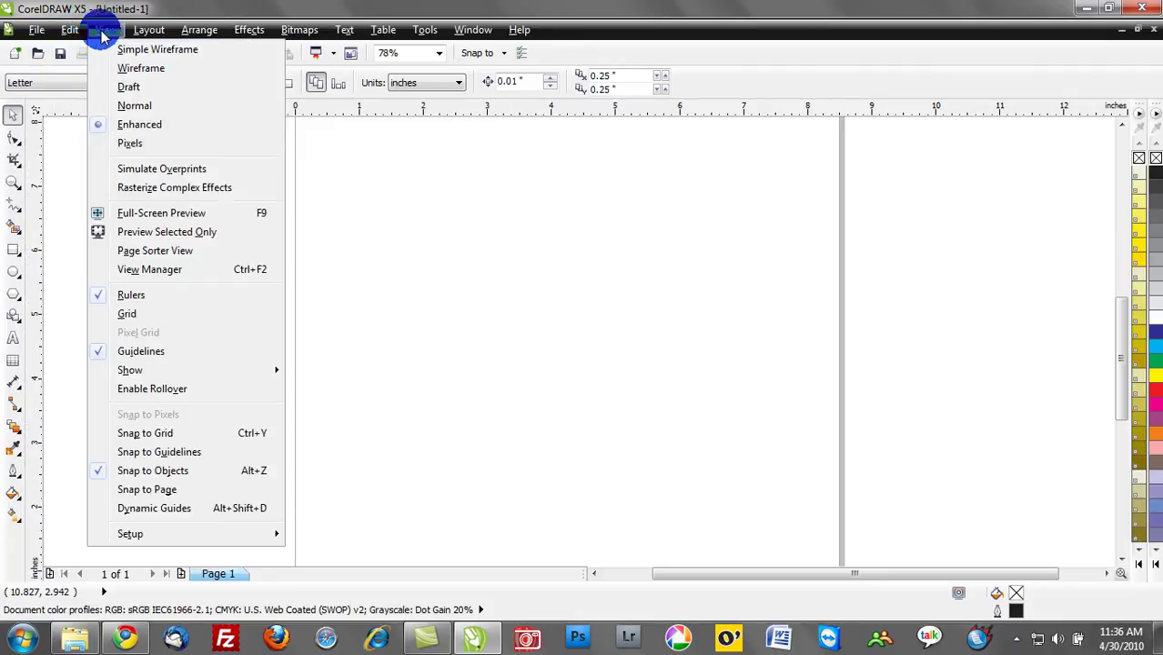
{"action": "mouse_move", "coordinate": [141, 32]}
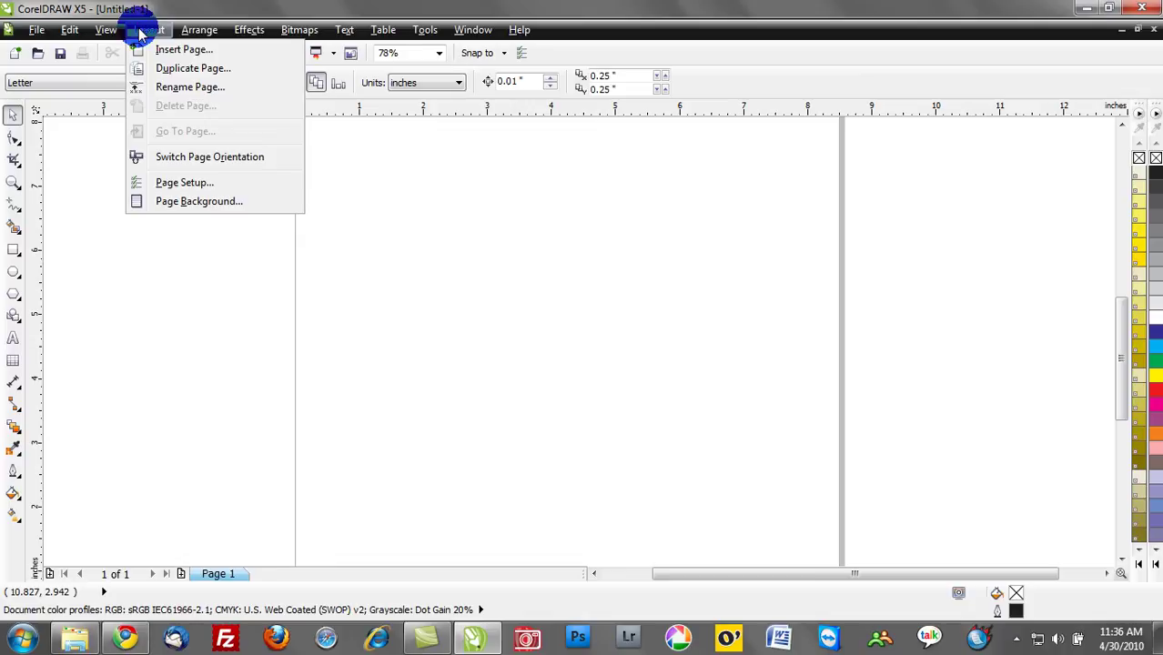
{"action": "left_click", "coordinate": [117, 390]}
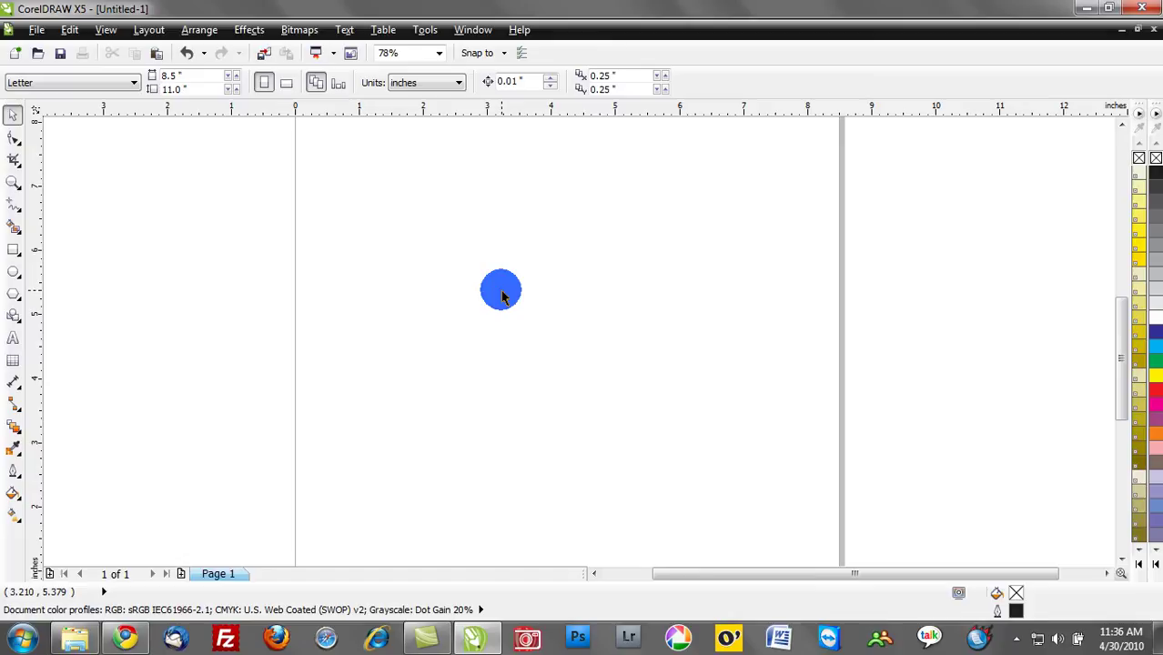
Write 'Text' as artistic text, enlarge it to about 170 pt, and move it near the page centre.
{"action": "key", "text": "F8"}
{"action": "left_click", "coordinate": [500, 289]}
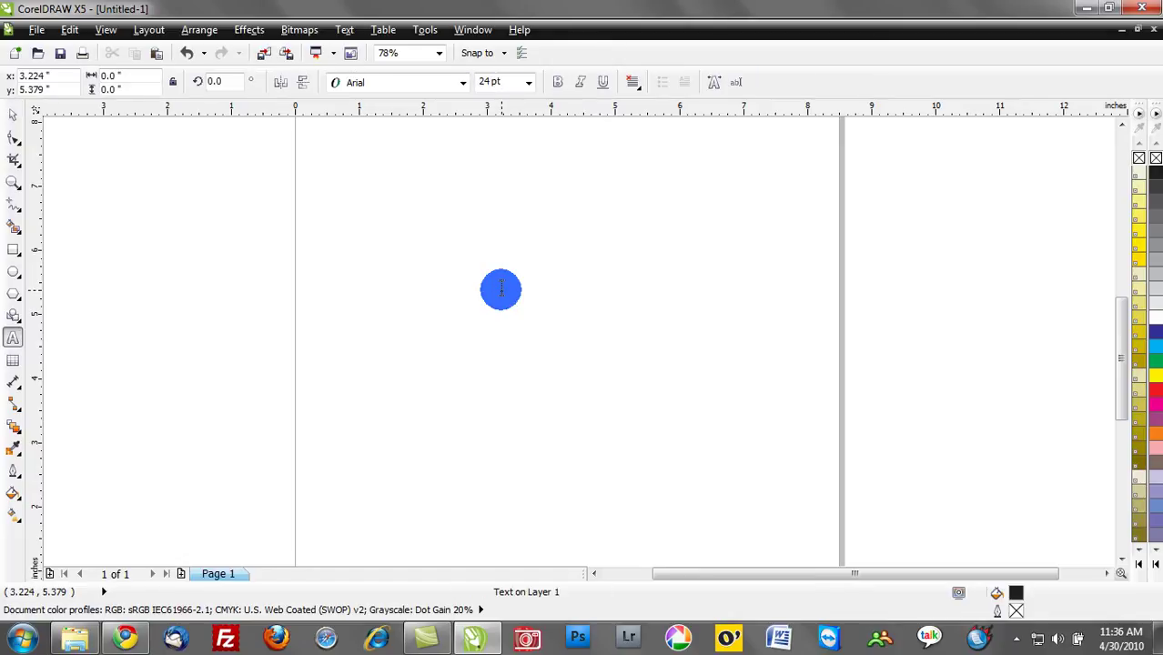
{"action": "type", "text": "Text"}
{"action": "key", "text": "Escape"}
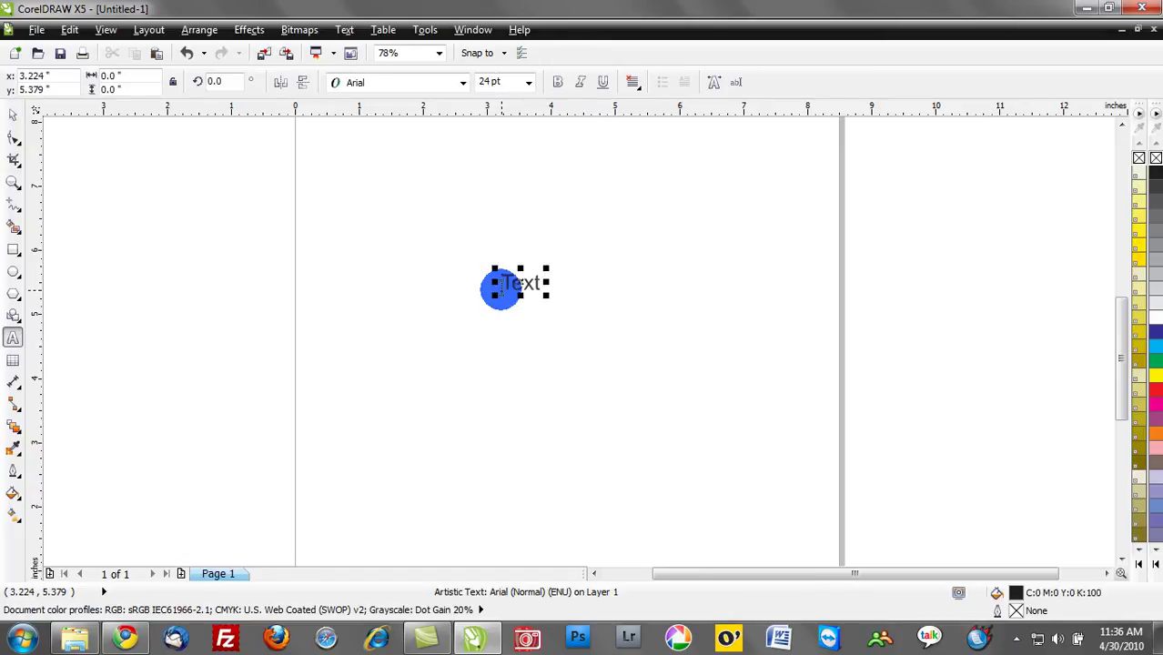
{"action": "left_click_drag", "start_coordinate": [537, 288], "coordinate": [784, 453]}
{"action": "left_click", "coordinate": [7, 112]}
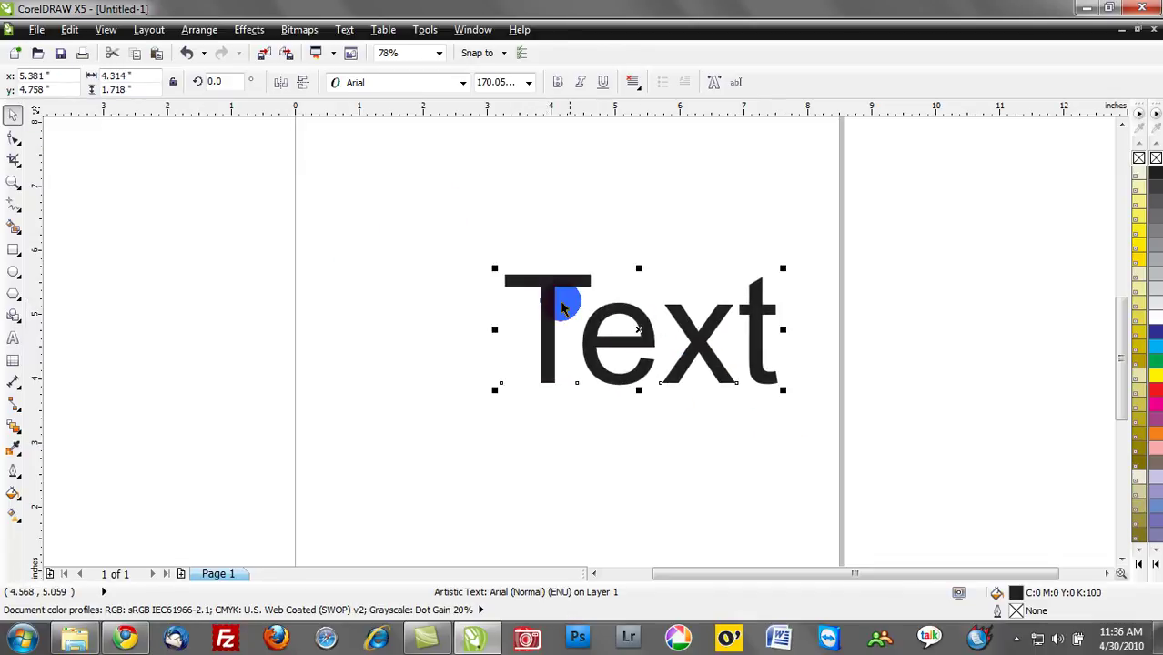
{"action": "left_click_drag", "start_coordinate": [523, 304], "coordinate": [462, 292]}
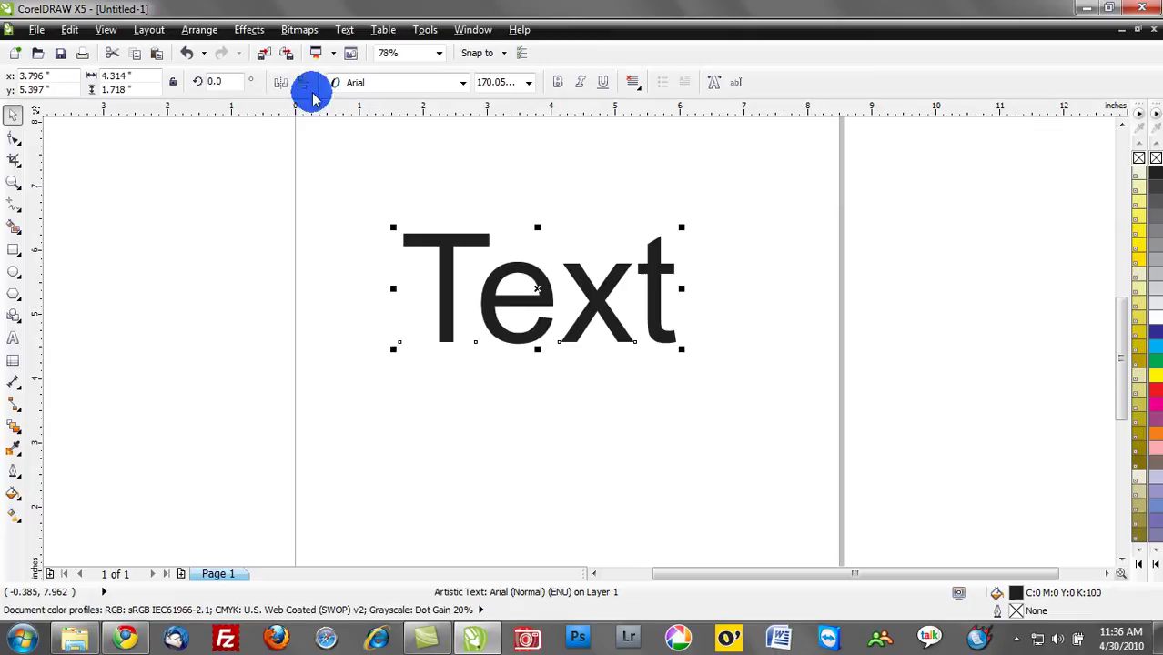
Open Options at Workspace > Customization > Commands on the Shortcut Keys tab.
{"action": "left_click", "coordinate": [460, 31]}
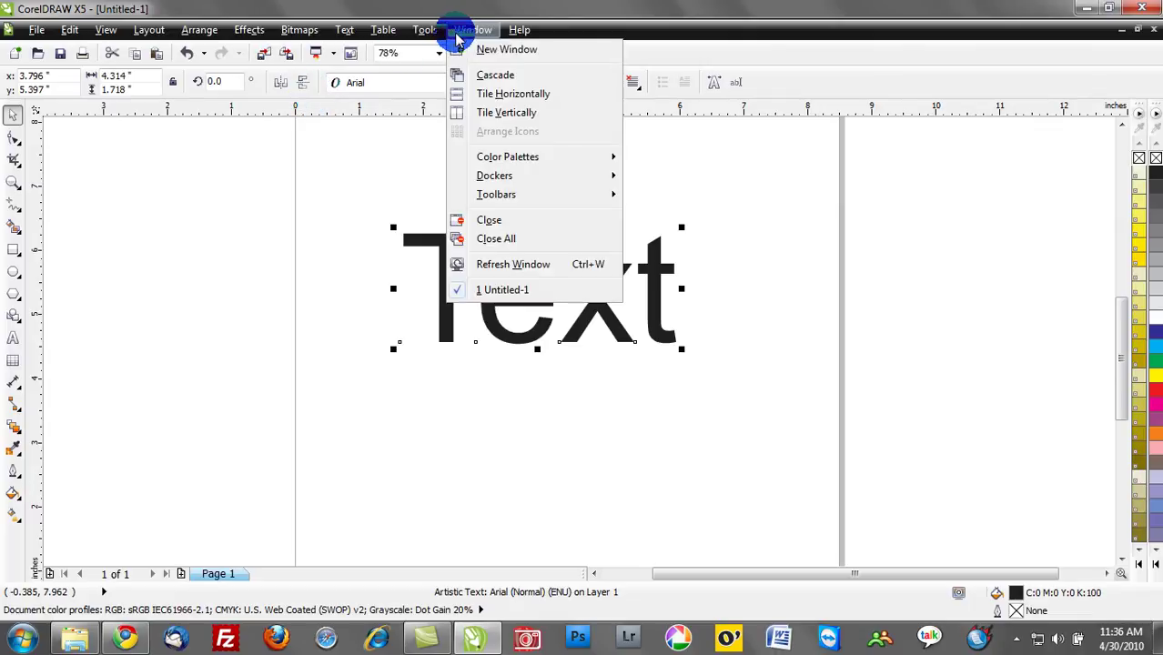
{"action": "mouse_move", "coordinate": [426, 31]}
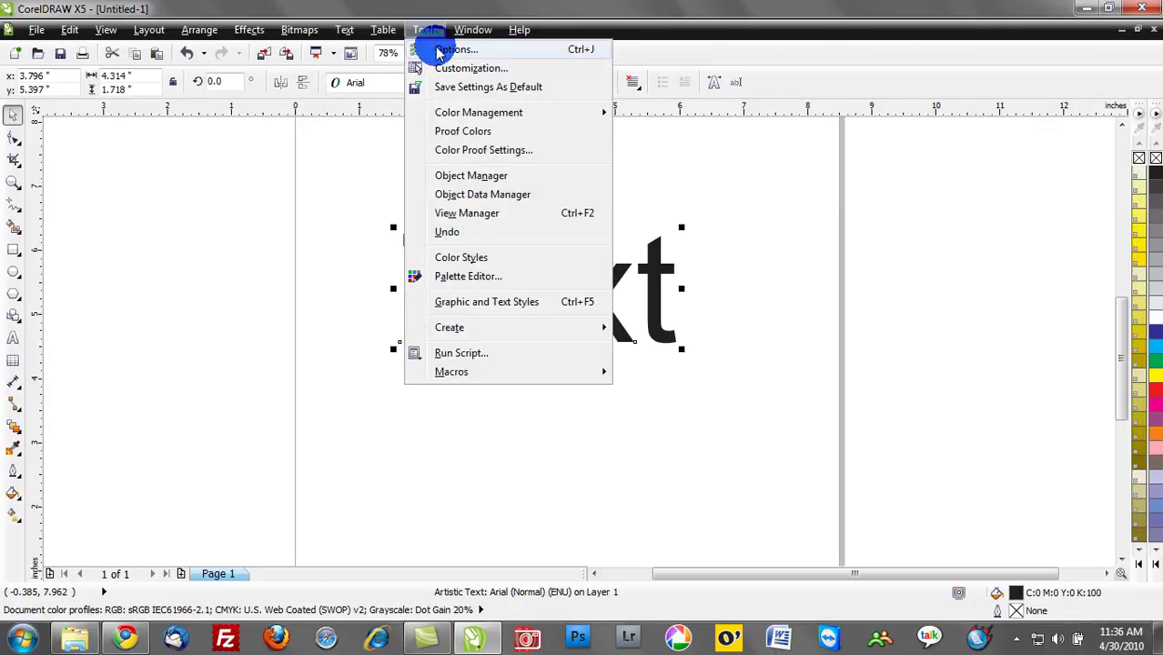
{"action": "left_click", "coordinate": [437, 49]}
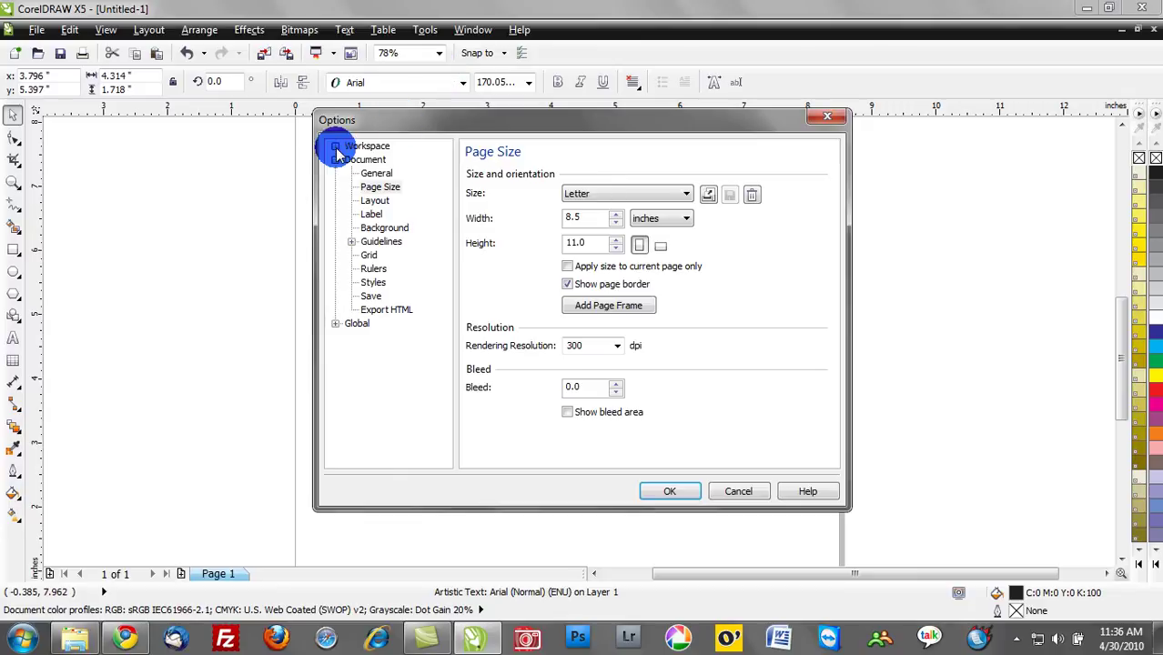
{"action": "left_click", "coordinate": [335, 146]}
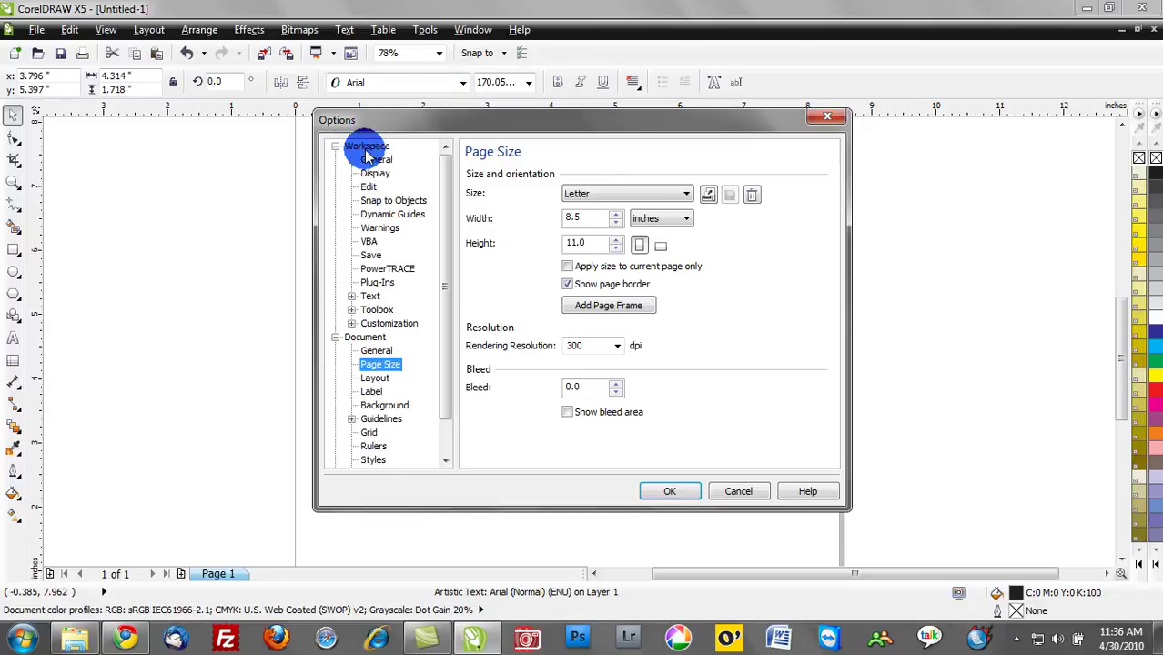
{"action": "left_click", "coordinate": [351, 324]}
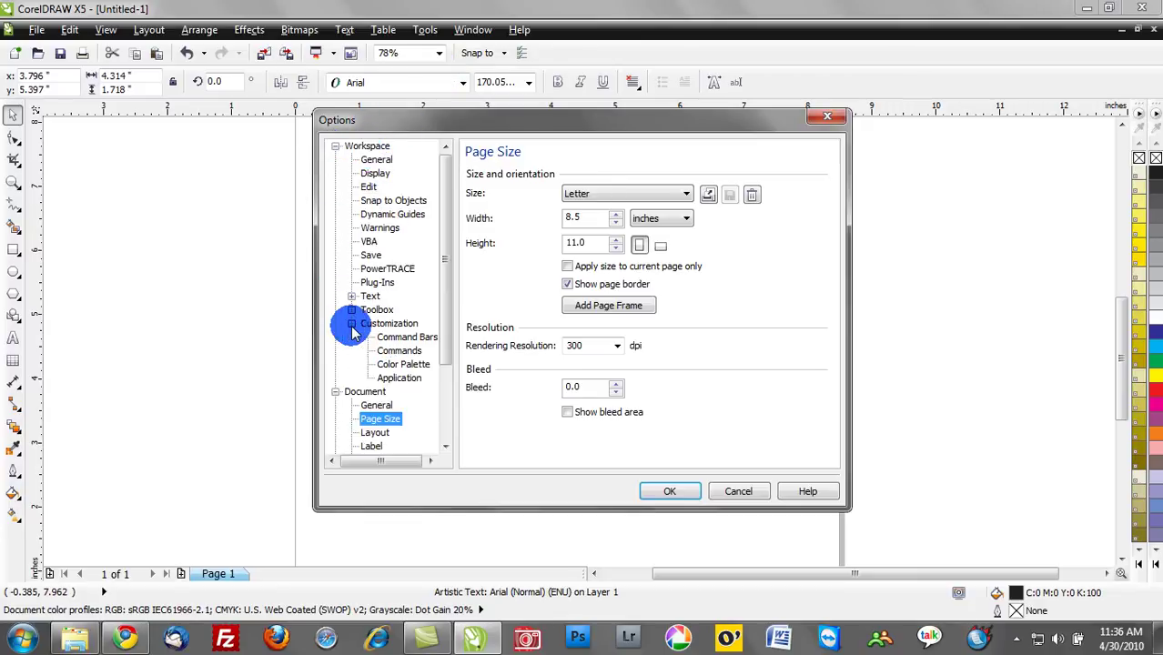
{"action": "left_click", "coordinate": [400, 350]}
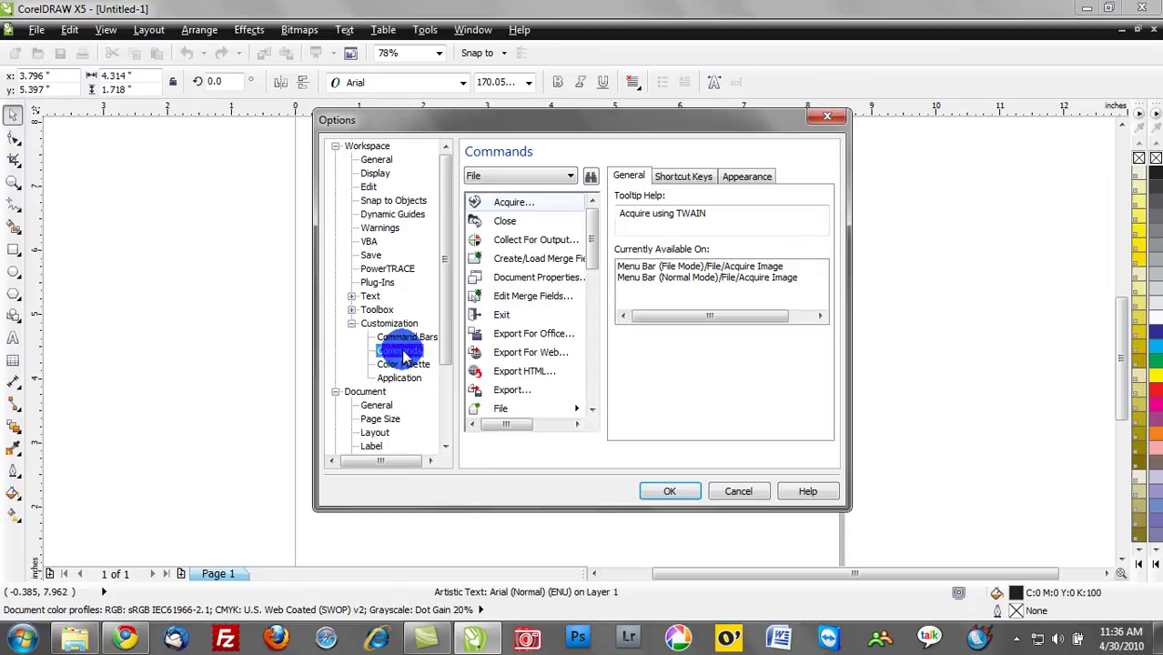
{"action": "left_click", "coordinate": [631, 225]}
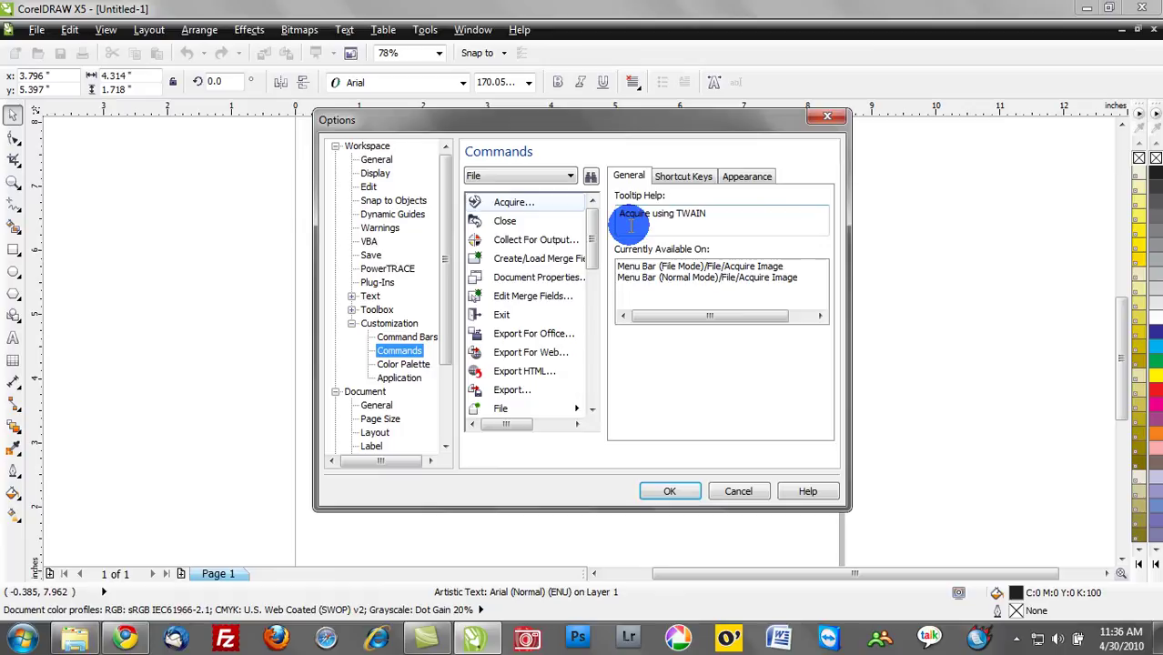
{"action": "left_click", "coordinate": [705, 182]}
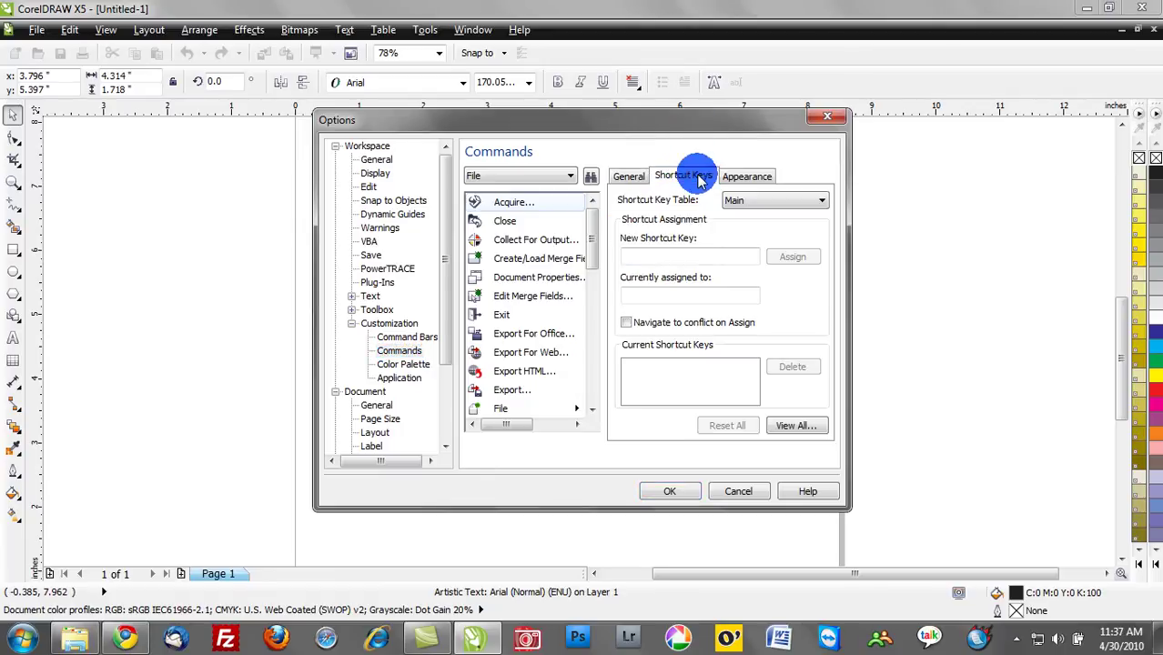
{"action": "left_click", "coordinate": [801, 427]}
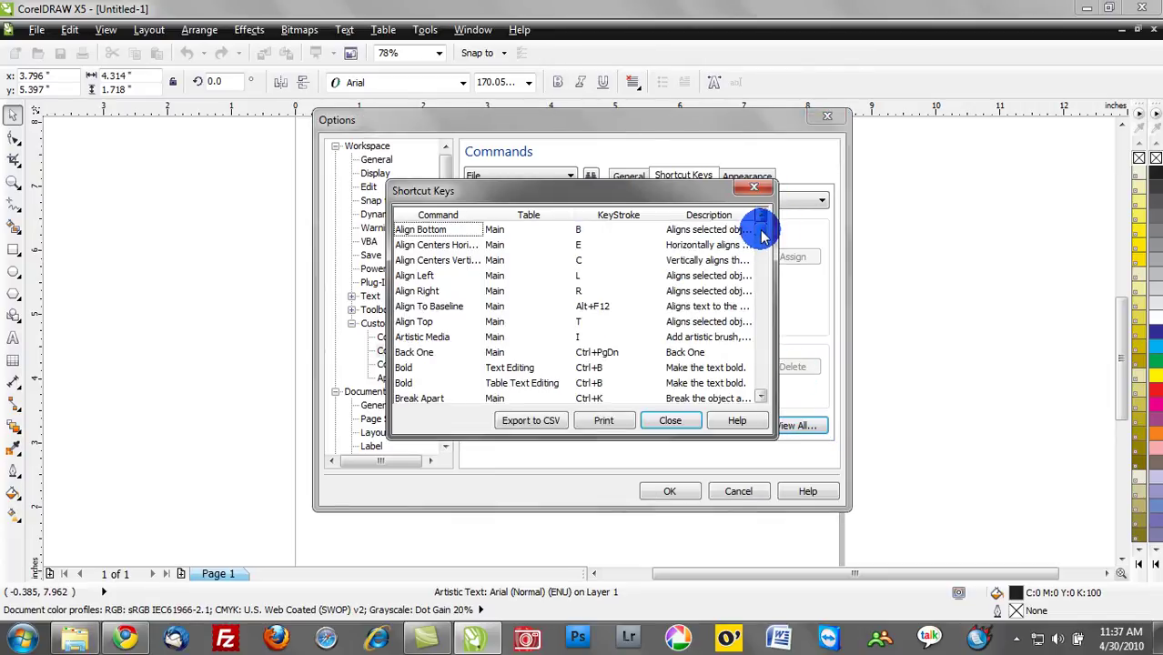
{"action": "mouse_move", "coordinate": [760, 233]}
{"action": "left_mouse_down"}
{"action": "mouse_move", "coordinate": [738, 292]}
{"action": "mouse_move", "coordinate": [755, 392]}
{"action": "mouse_move", "coordinate": [772, 365]}
{"action": "mouse_move", "coordinate": [786, 229]}
{"action": "mouse_move", "coordinate": [746, 235]}
{"action": "mouse_move", "coordinate": [740, 278]}
{"action": "mouse_move", "coordinate": [760, 225]}
{"action": "left_mouse_up"}
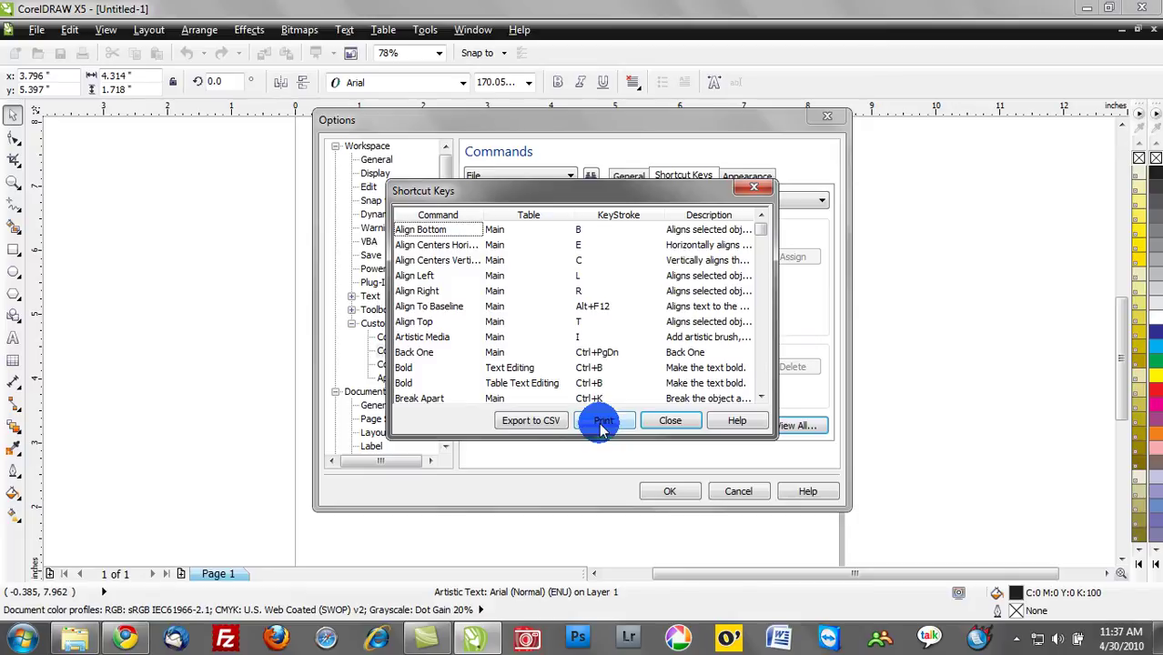
{"action": "left_click", "coordinate": [668, 418]}
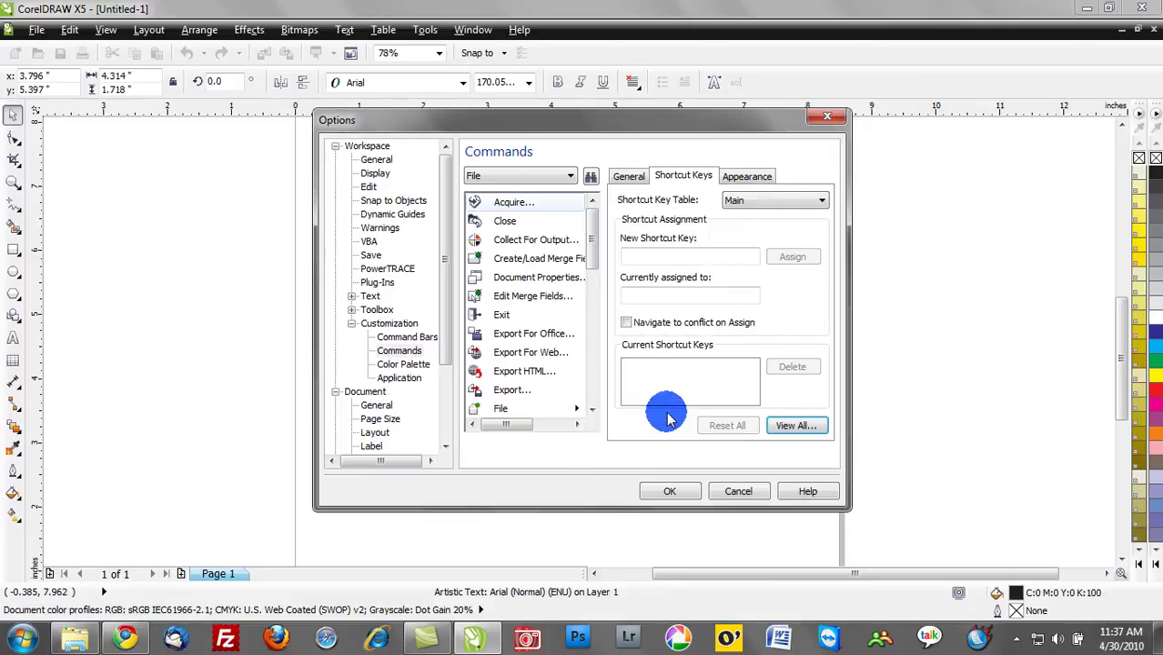
View the Acquire command's details and try the command category list on the Commands page.
{"action": "left_click", "coordinate": [630, 177]}
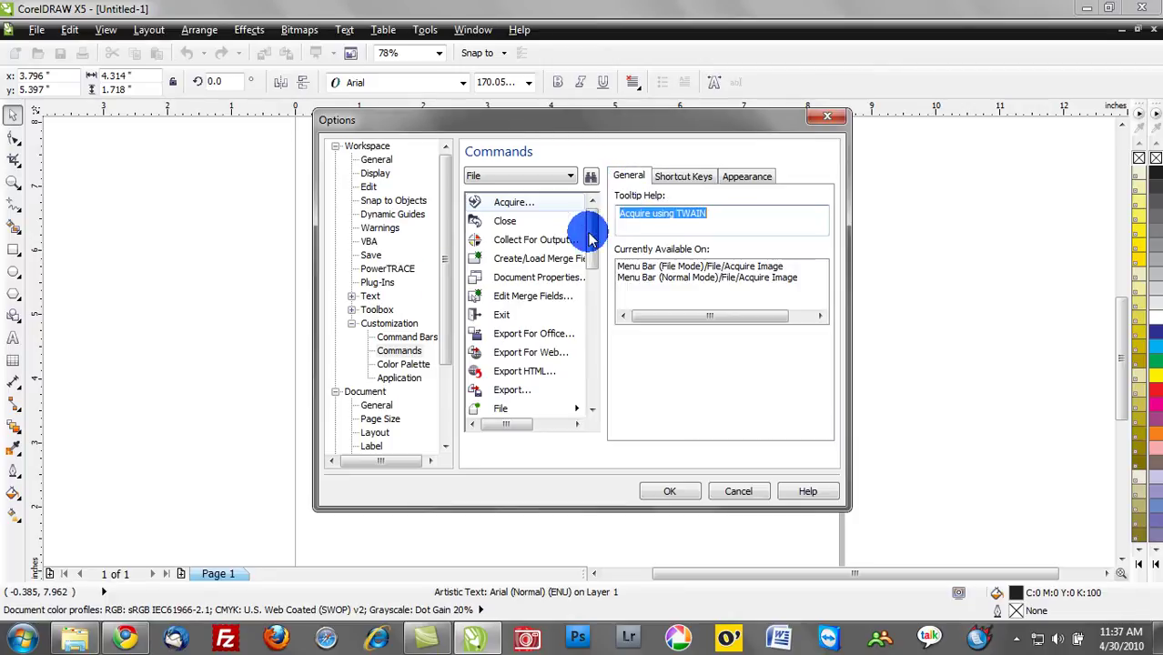
{"action": "left_click", "coordinate": [510, 175]}
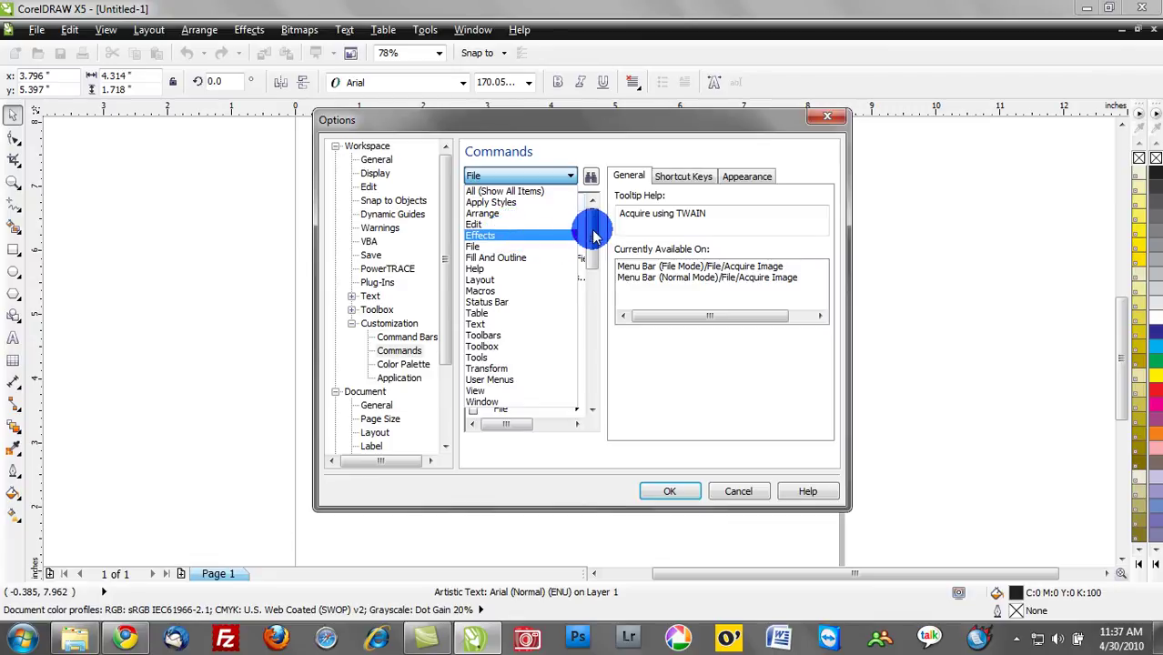
{"action": "left_click", "coordinate": [525, 177]}
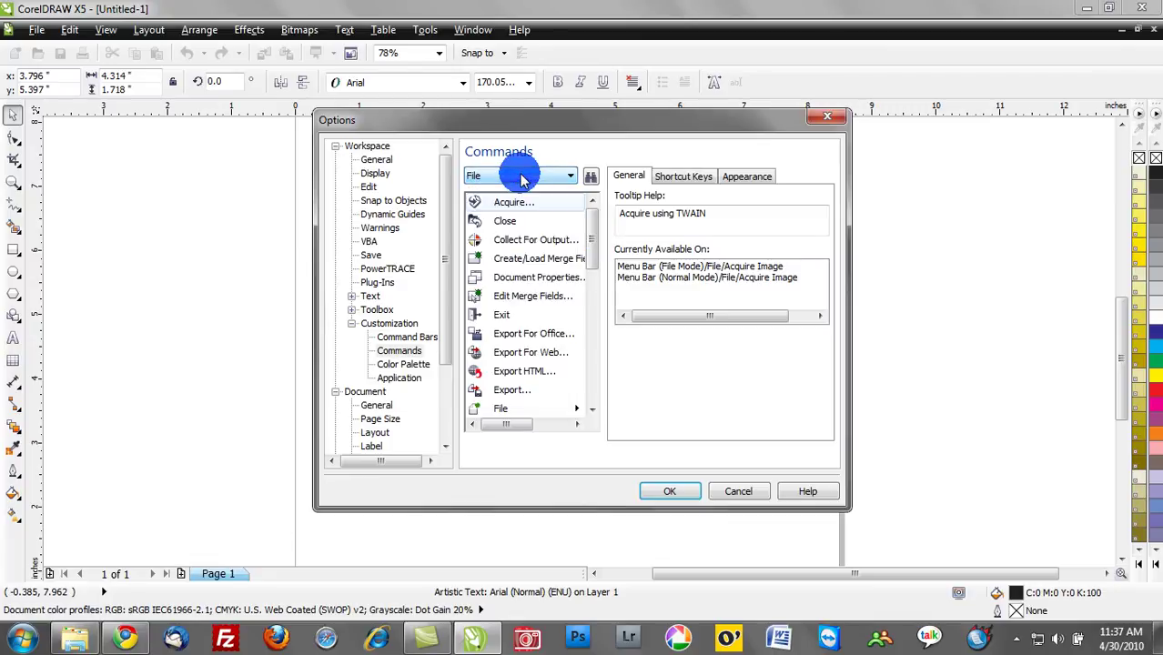
{"action": "left_click", "coordinate": [569, 177]}
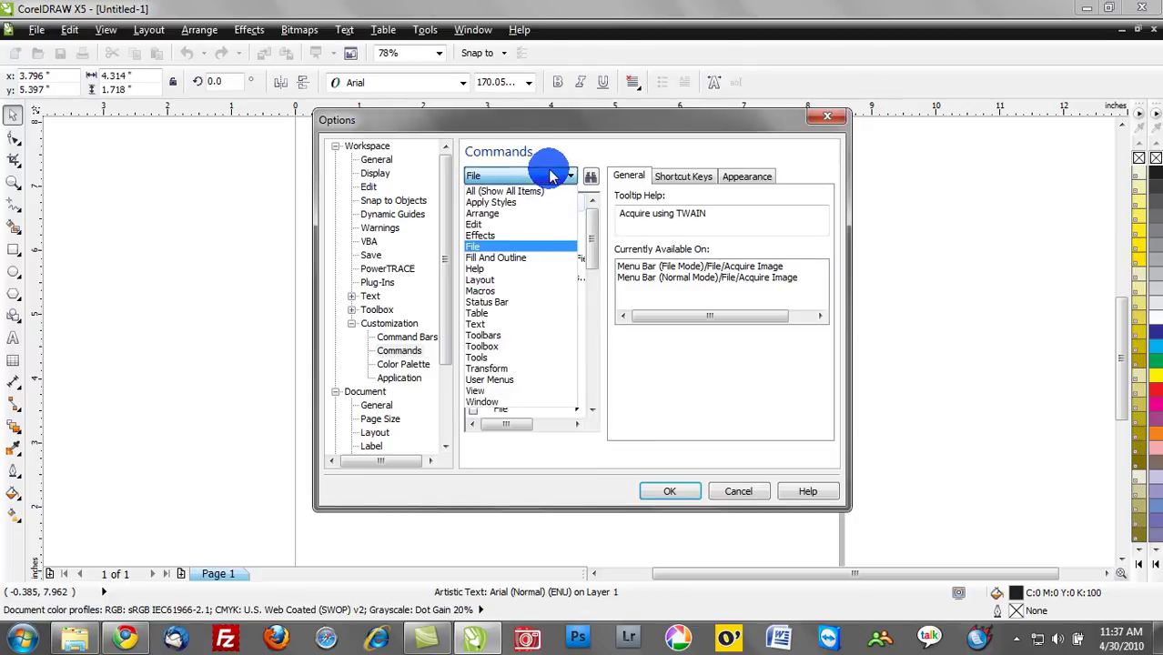
{"action": "left_click", "coordinate": [569, 178]}
{"action": "left_click", "coordinate": [546, 152]}
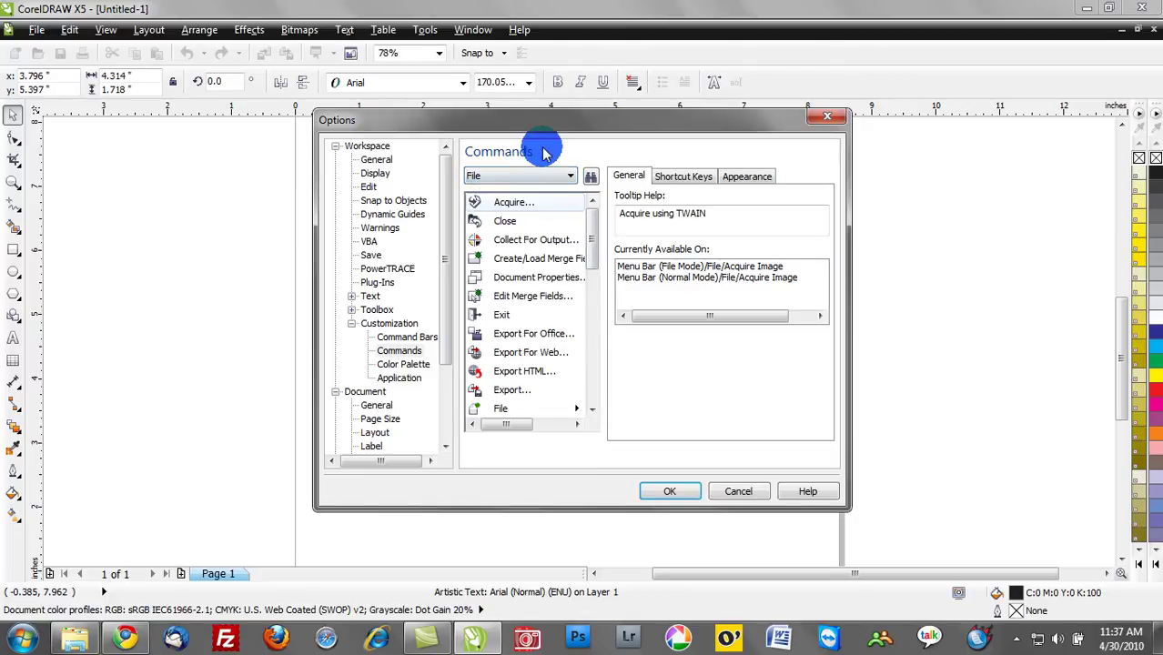
{"action": "mouse_move", "coordinate": [591, 220]}
{"action": "left_mouse_down"}
{"action": "mouse_move", "coordinate": [595, 372]}
{"action": "mouse_move", "coordinate": [582, 207]}
{"action": "left_mouse_up"}
Switch the command category to View and select the Wireframe command.
{"action": "left_click", "coordinate": [560, 177]}
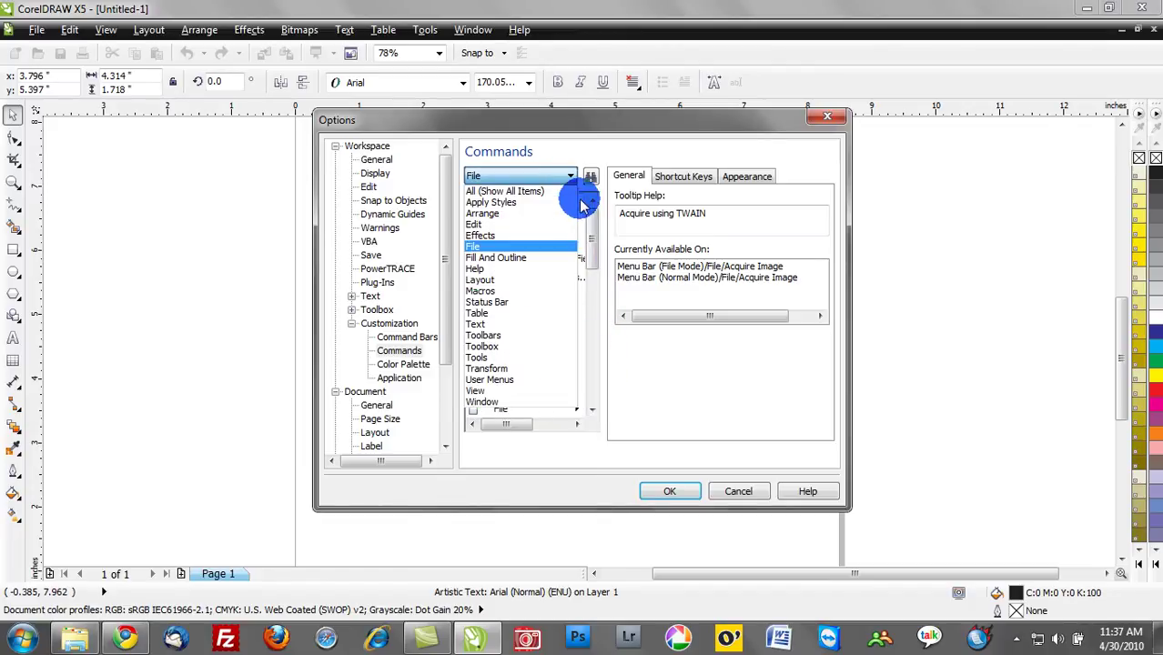
{"action": "left_click", "coordinate": [586, 235]}
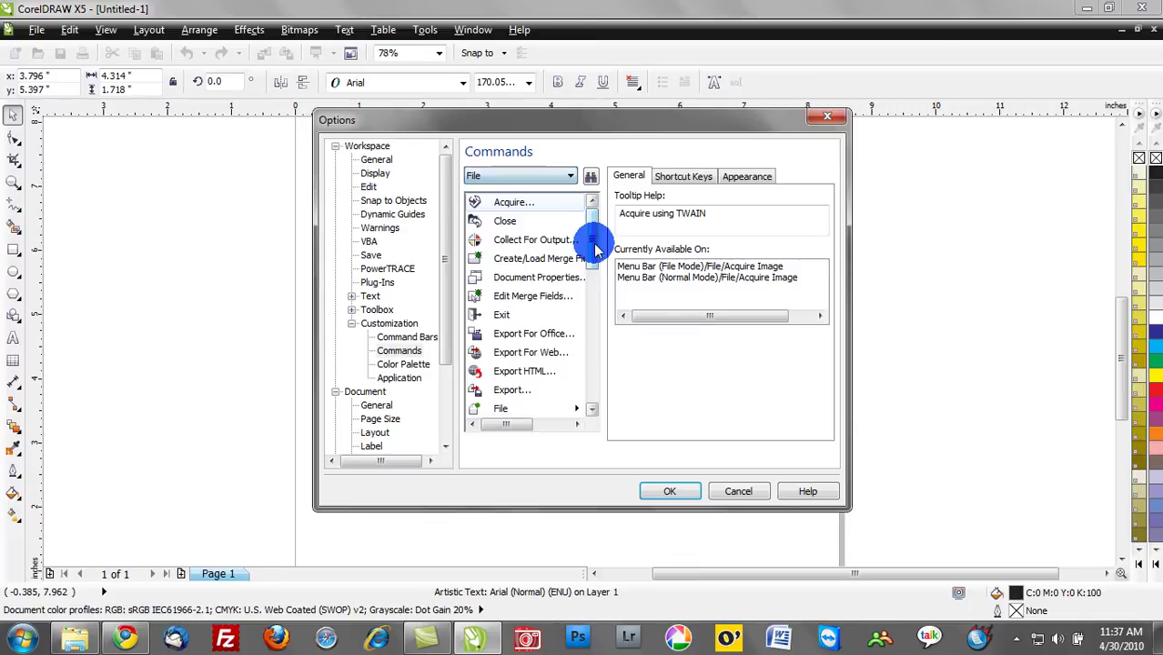
{"action": "left_click", "coordinate": [571, 177]}
{"action": "left_click", "coordinate": [499, 394]}
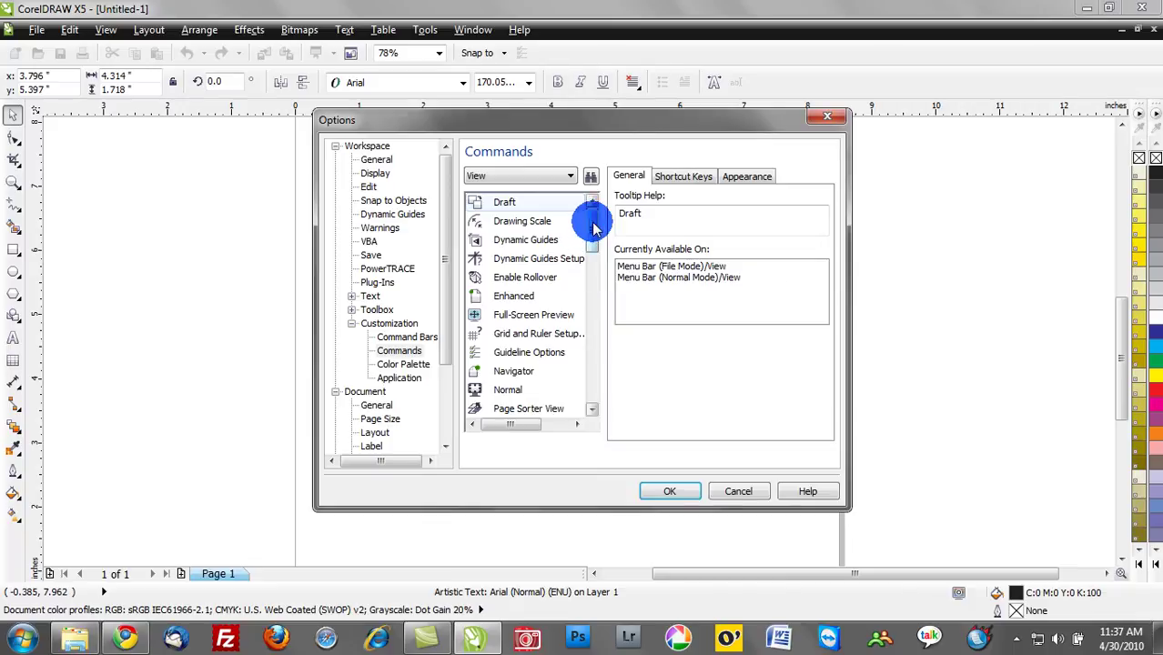
{"action": "left_click_drag", "start_coordinate": [587, 228], "coordinate": [588, 347]}
{"action": "left_click", "coordinate": [526, 340]}
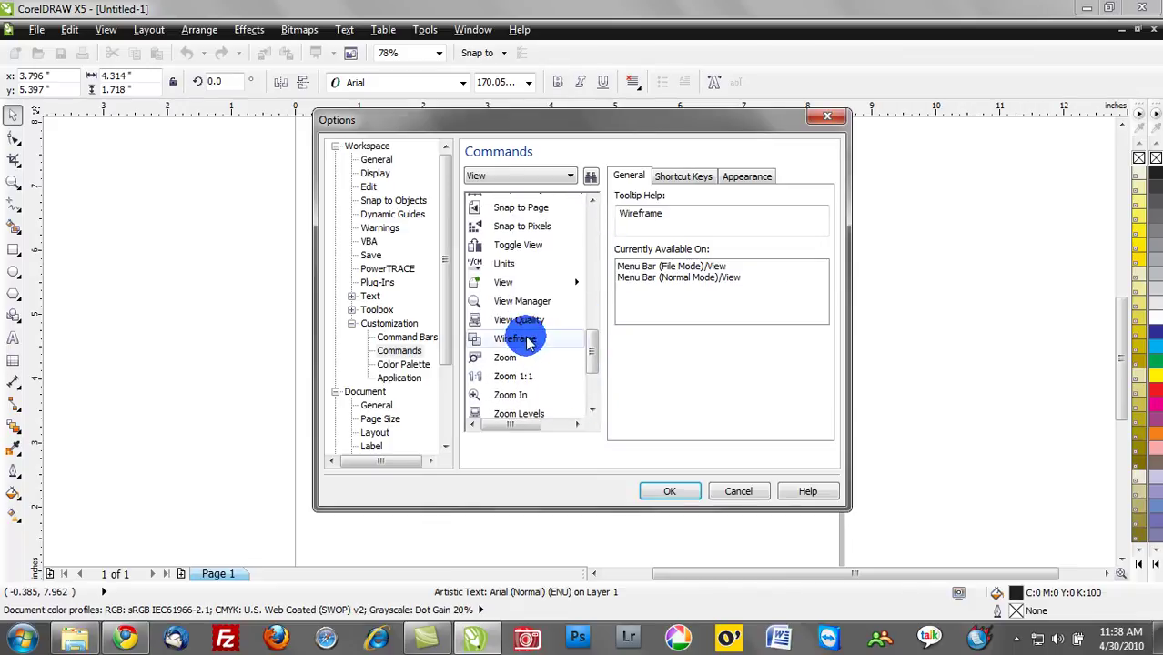
Assign shortcut key W to Wireframe, with navigate-to-conflicts enabled, and confirm Options with OK.
{"action": "left_click", "coordinate": [675, 179]}
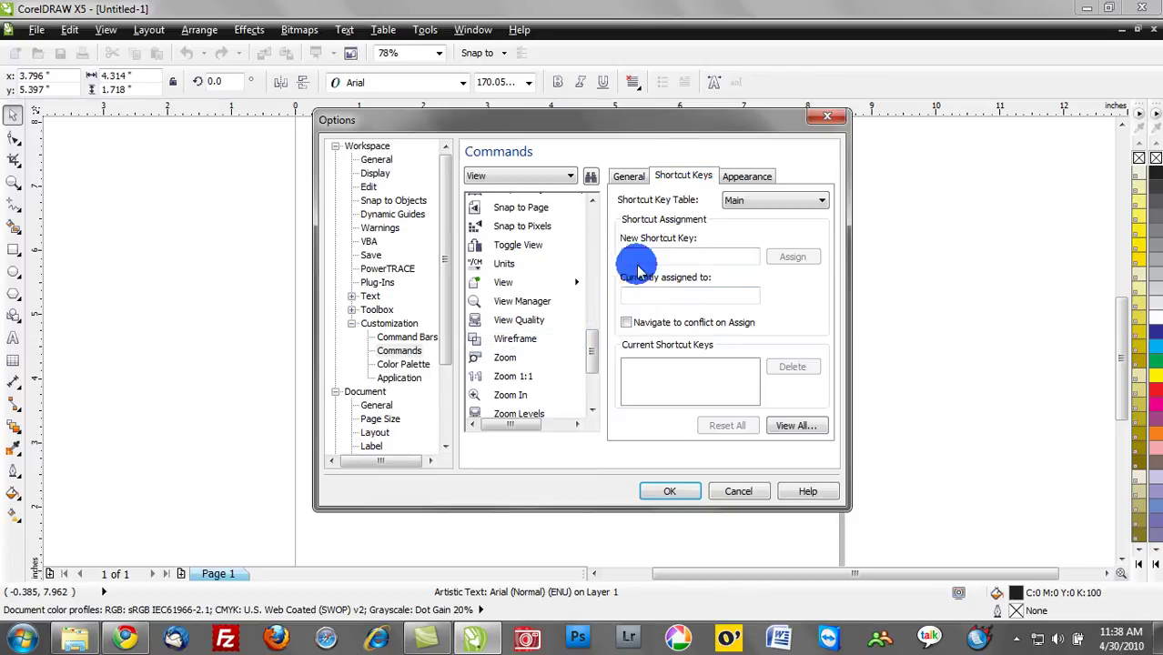
{"action": "left_click", "coordinate": [630, 324]}
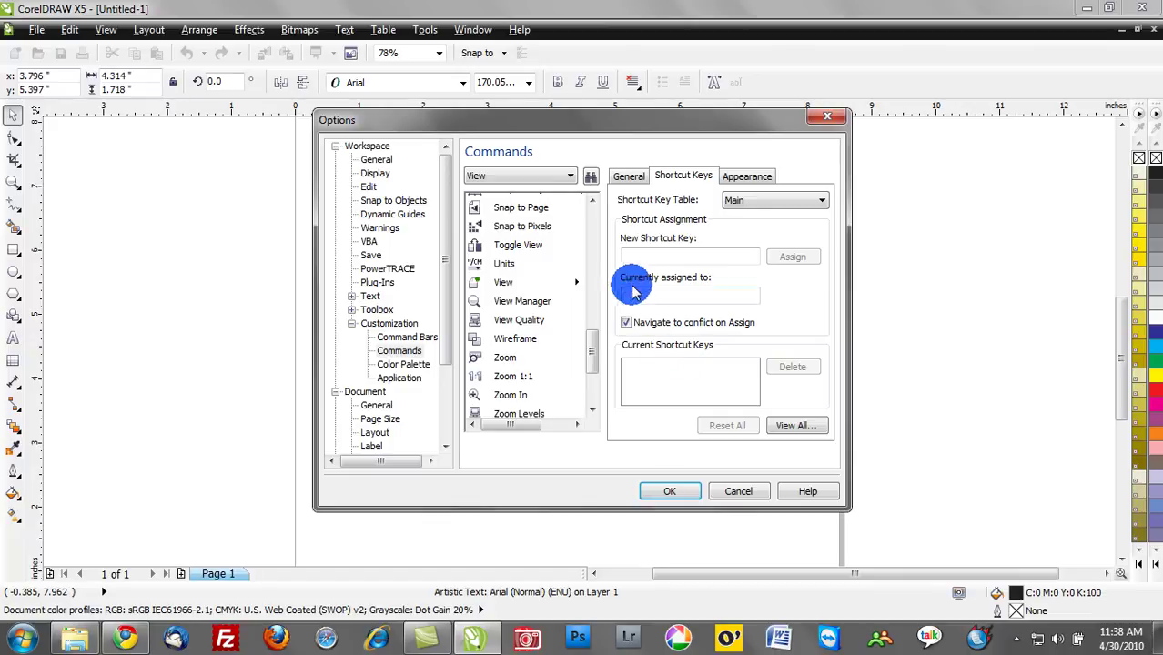
{"action": "left_click", "coordinate": [639, 255]}
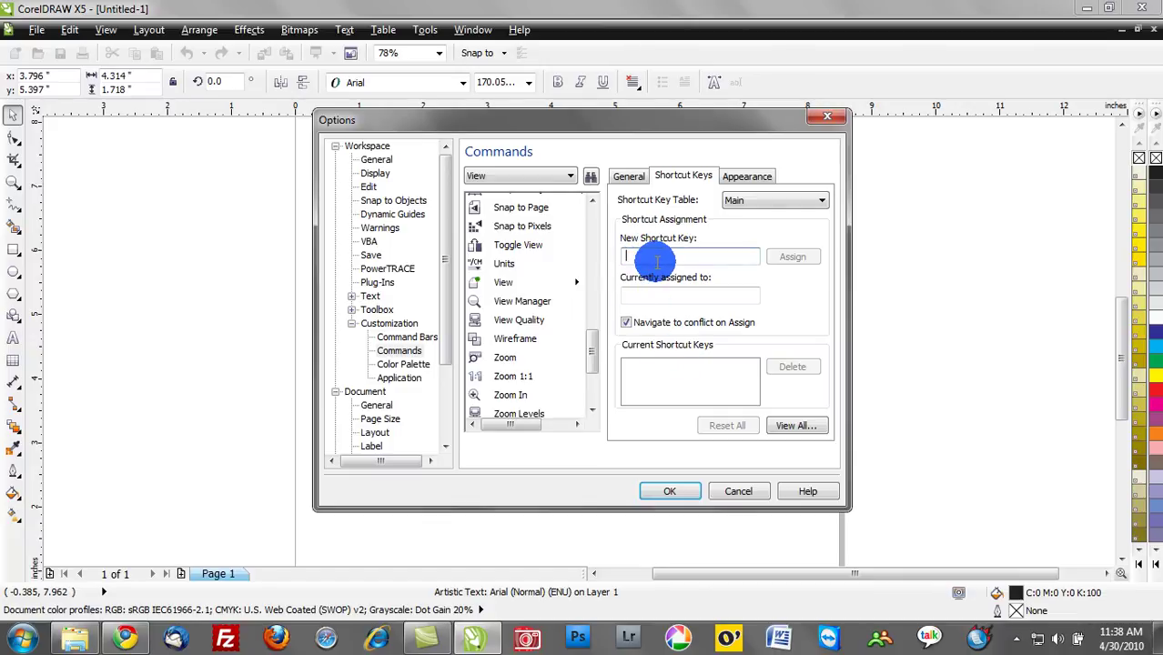
{"action": "key", "text": "w"}
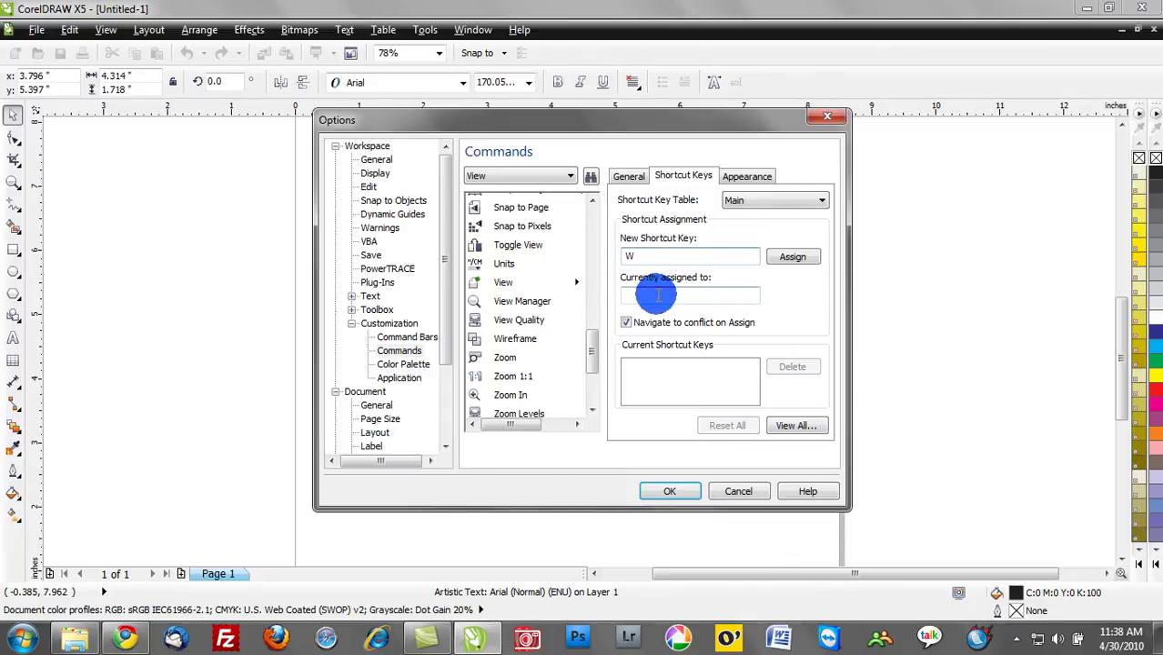
{"action": "left_click", "coordinate": [794, 258]}
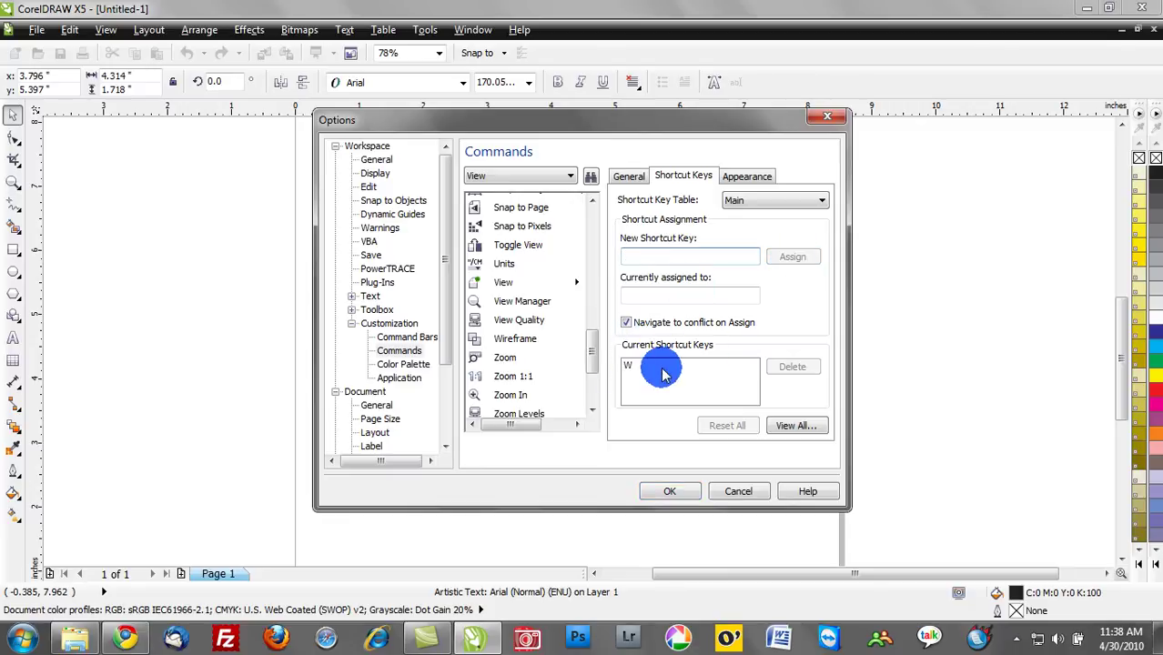
{"action": "left_click", "coordinate": [670, 492]}
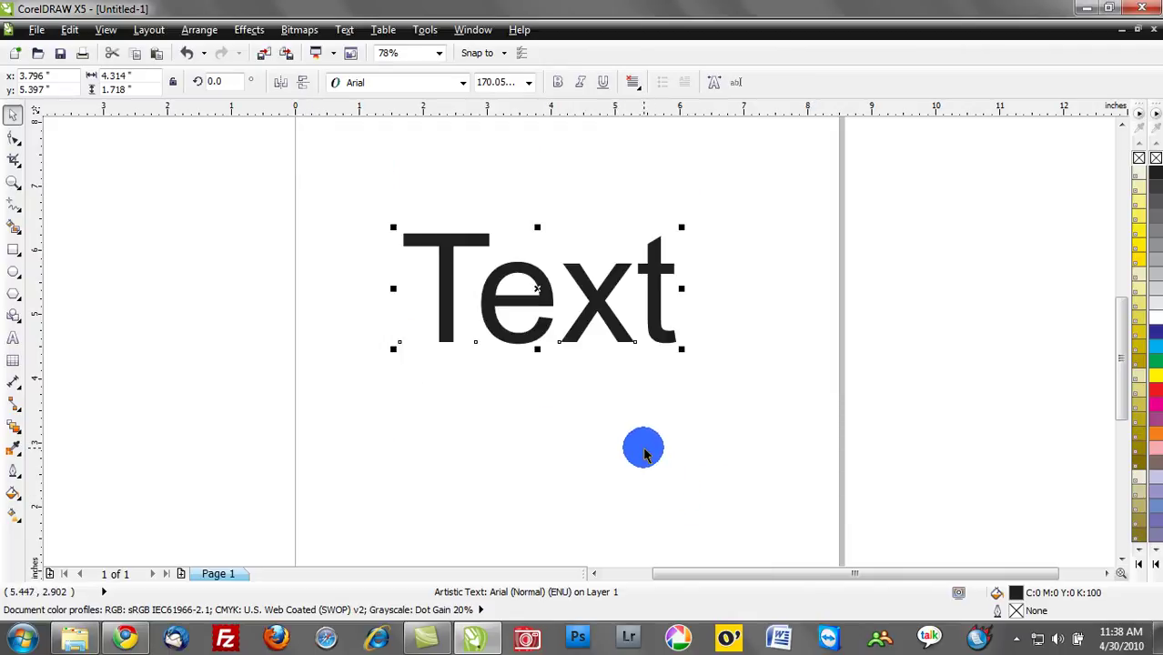
{"action": "key", "text": "w"}
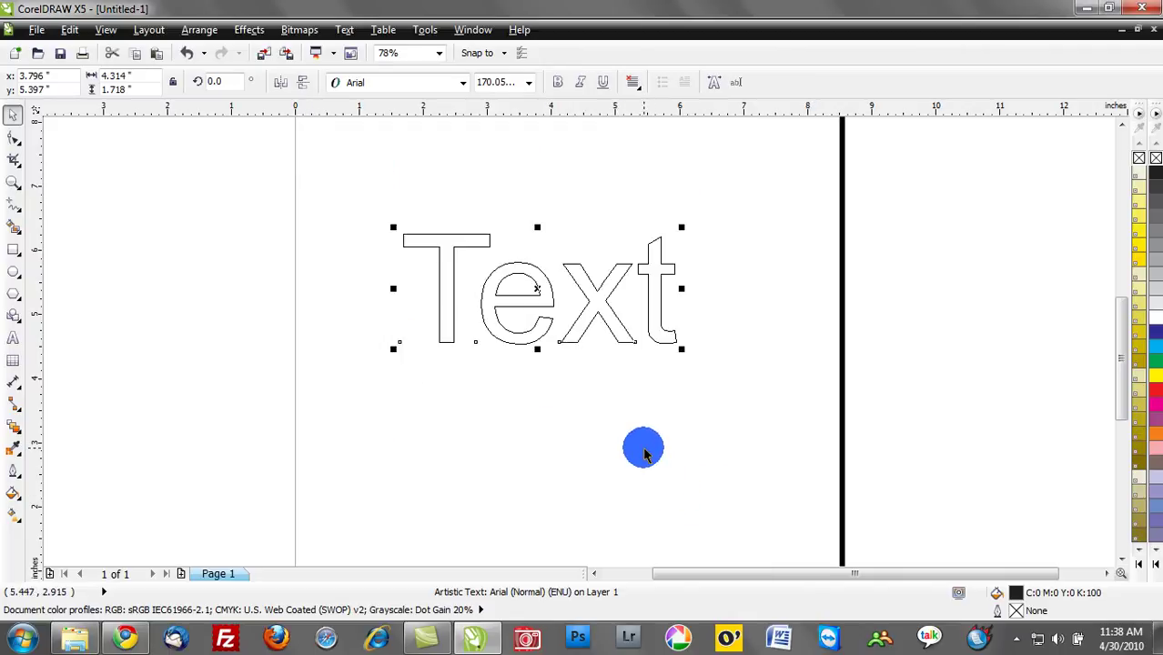
{"action": "left_click", "coordinate": [104, 30]}
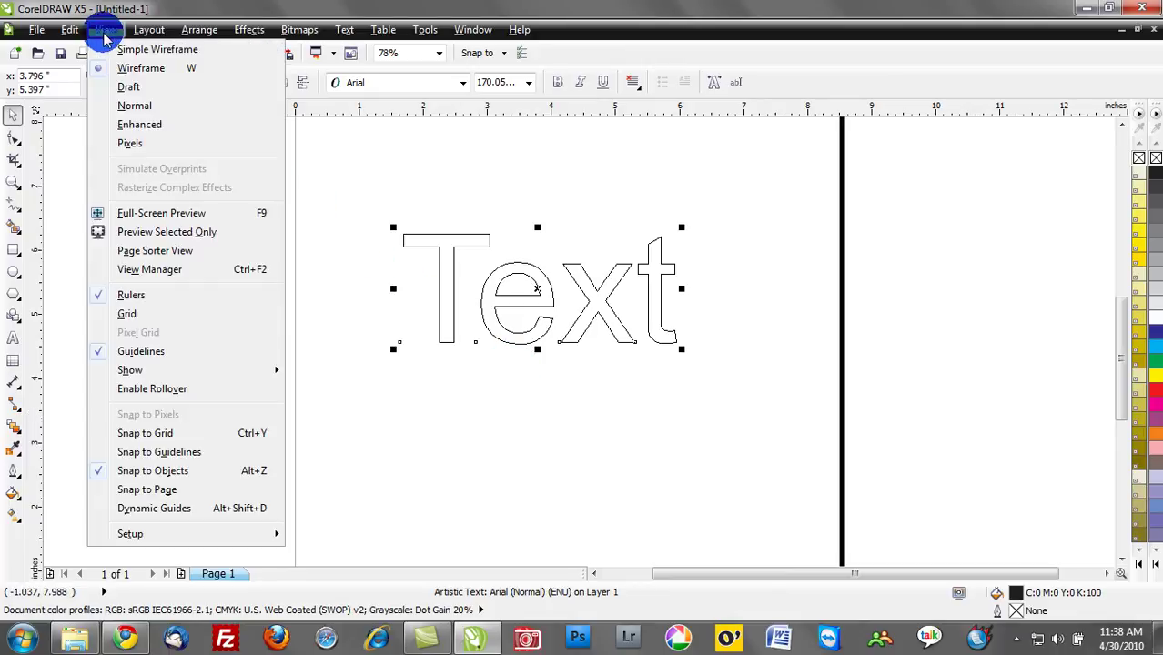
{"action": "left_click", "coordinate": [142, 124]}
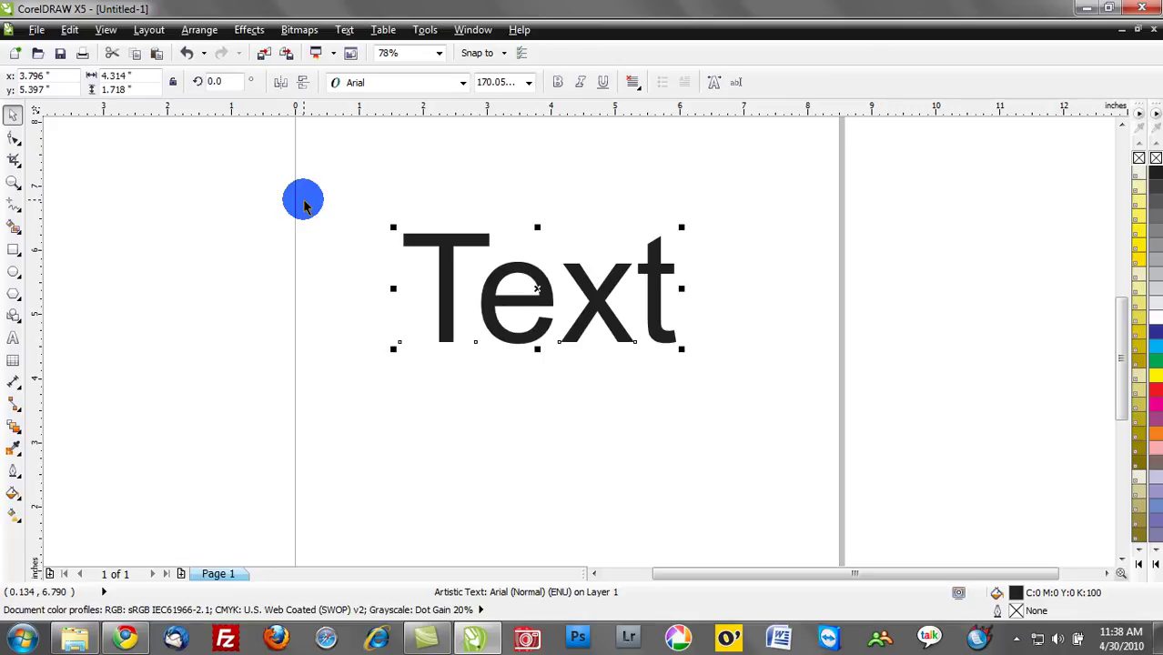
{"action": "key", "text": "shift+F9"}
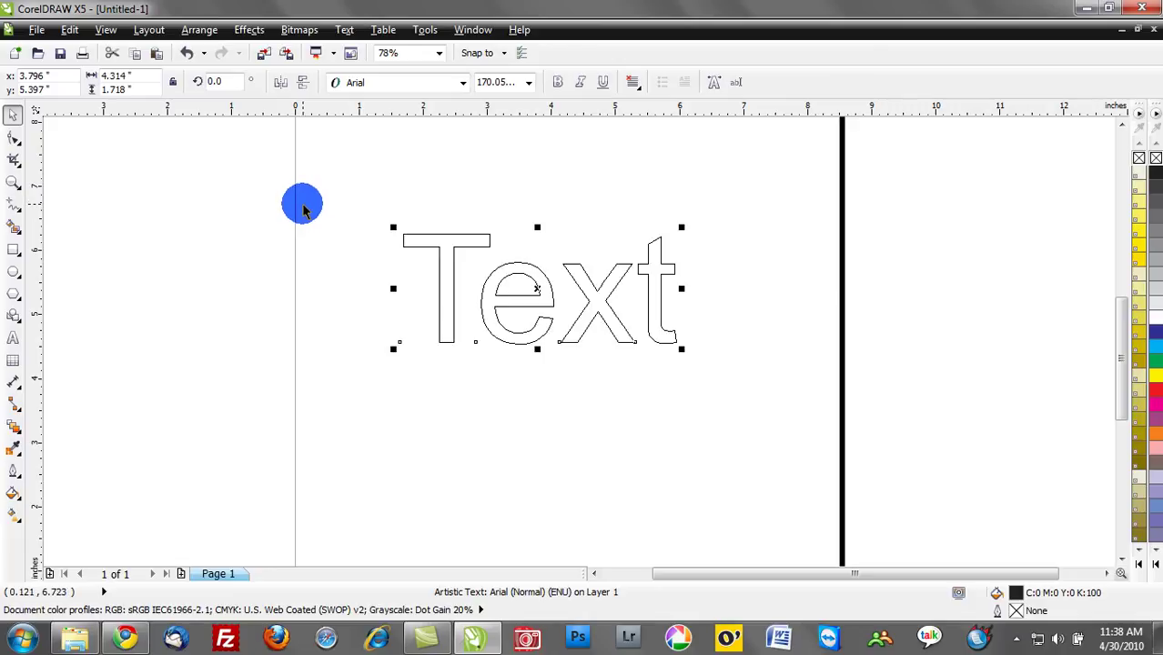
{"action": "left_click", "coordinate": [303, 235]}
{"action": "left_click", "coordinate": [446, 250]}
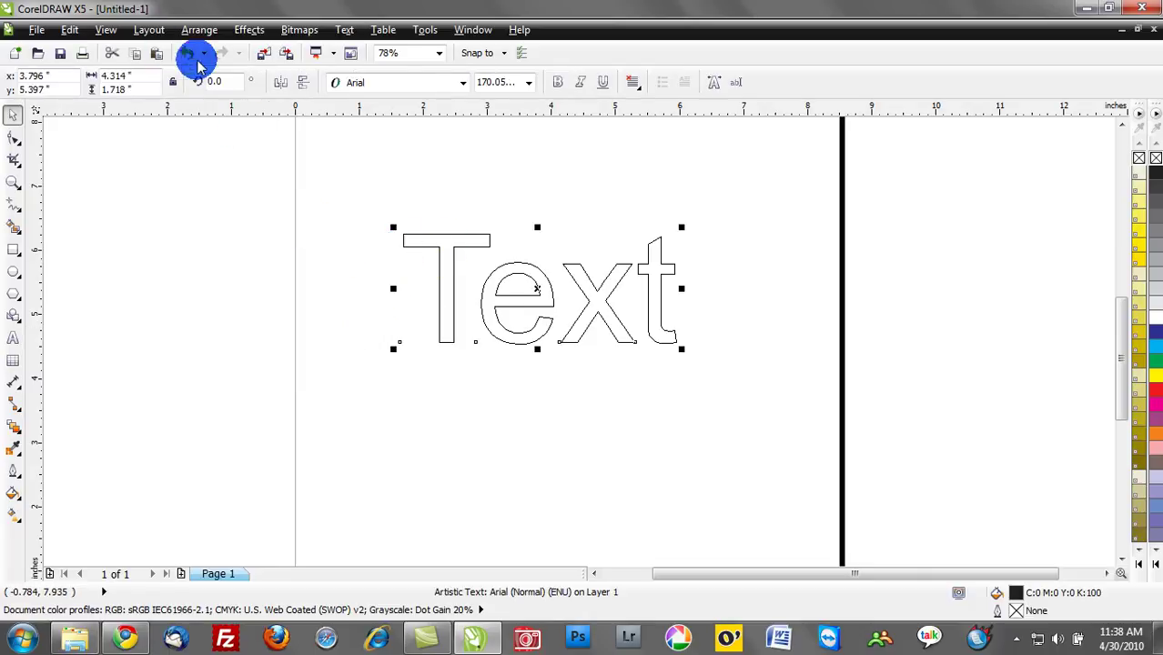
{"action": "left_click", "coordinate": [105, 29]}
{"action": "left_click", "coordinate": [137, 125]}
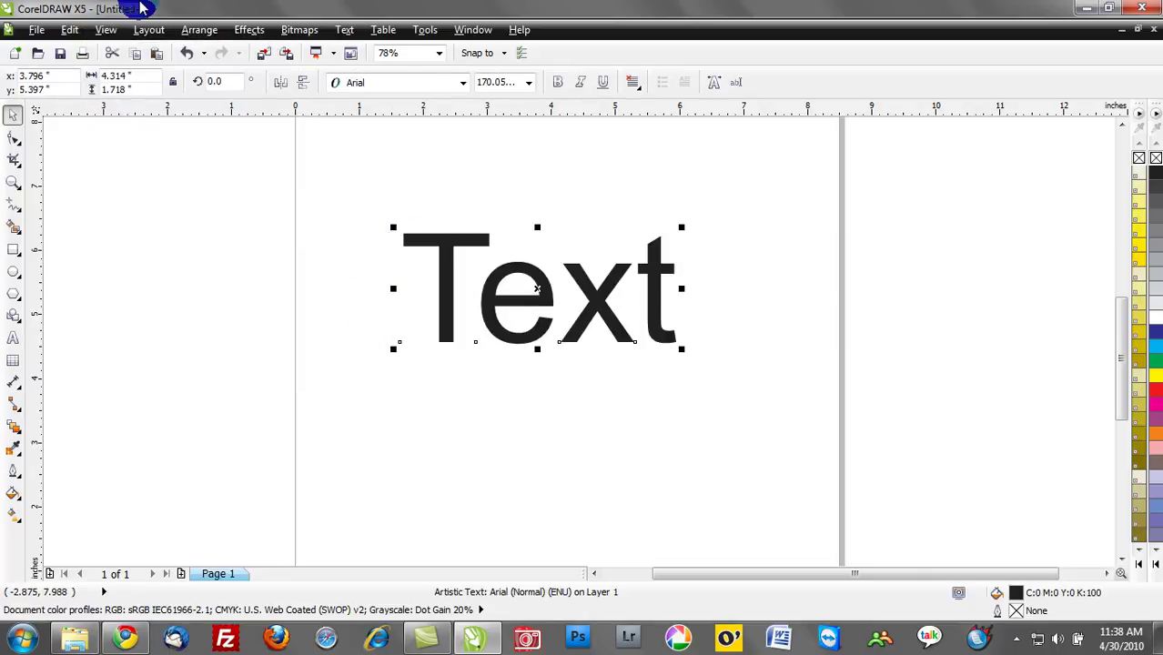